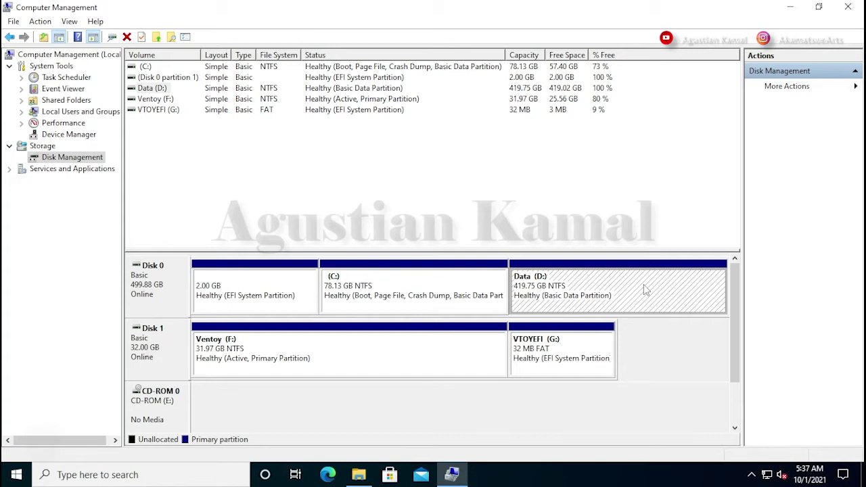
- Shrink Data (D:) by 102400 MB to free 100.00 GB unallocated, then close Computer Management
{"action": "right_click", "coordinate": [638, 290]}
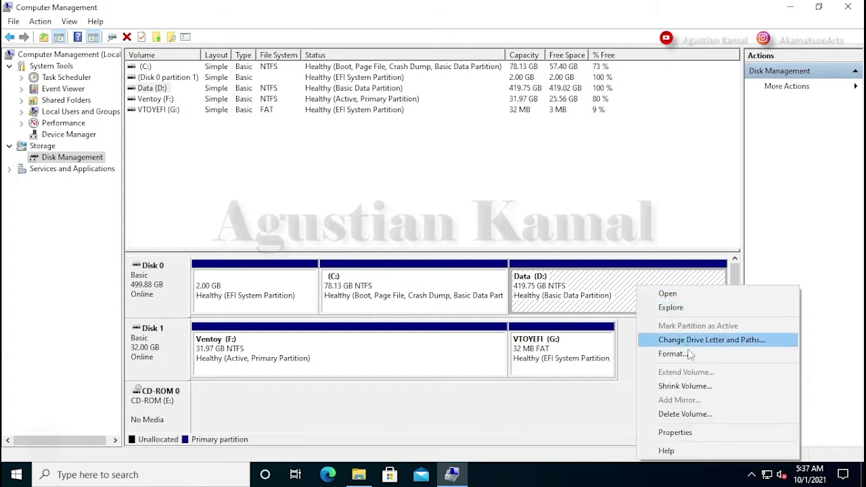
{"action": "left_click", "coordinate": [686, 387]}
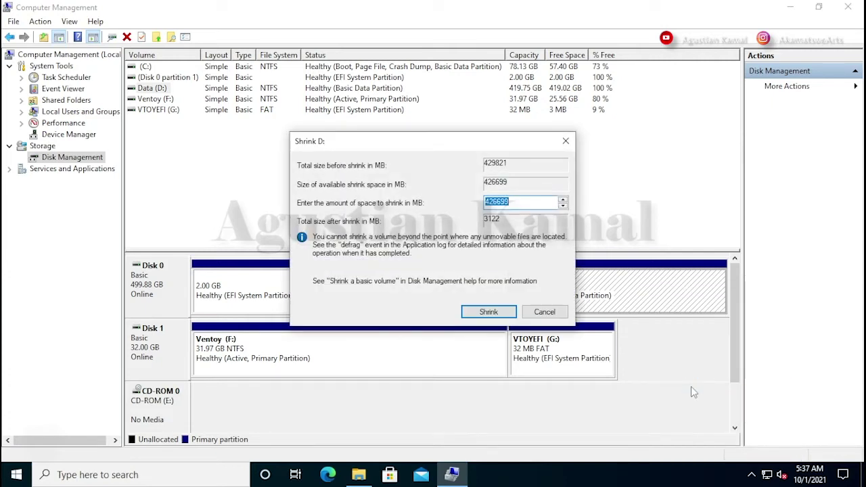
{"action": "left_click", "coordinate": [523, 201]}
{"action": "double_click", "coordinate": [485, 202]}
{"action": "type", "text": "10"}
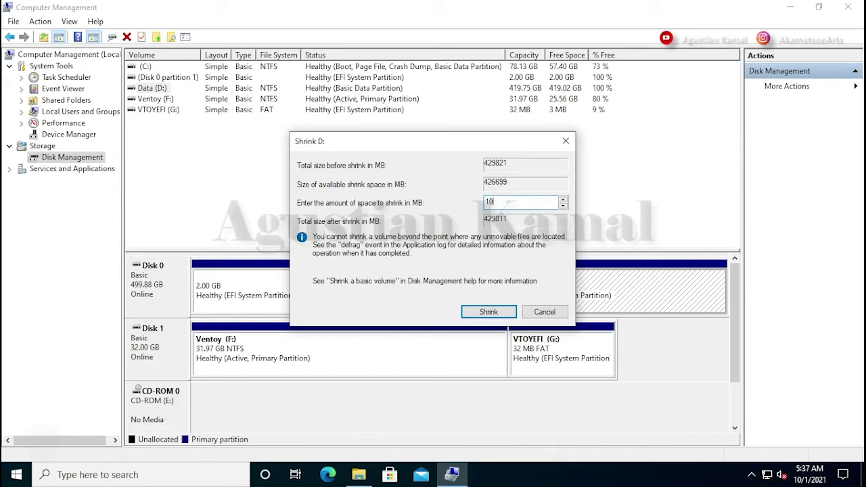
{"action": "type", "text": "2400"}
{"action": "left_click", "coordinate": [488, 312]}
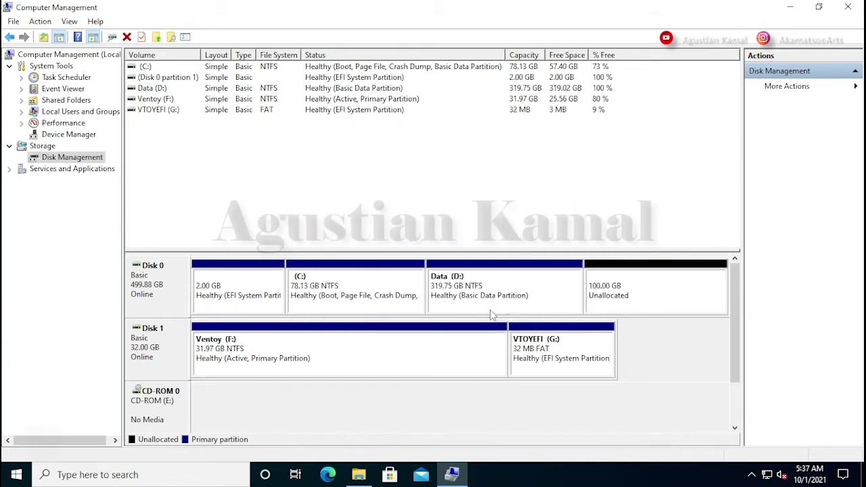
{"action": "left_click", "coordinate": [649, 295]}
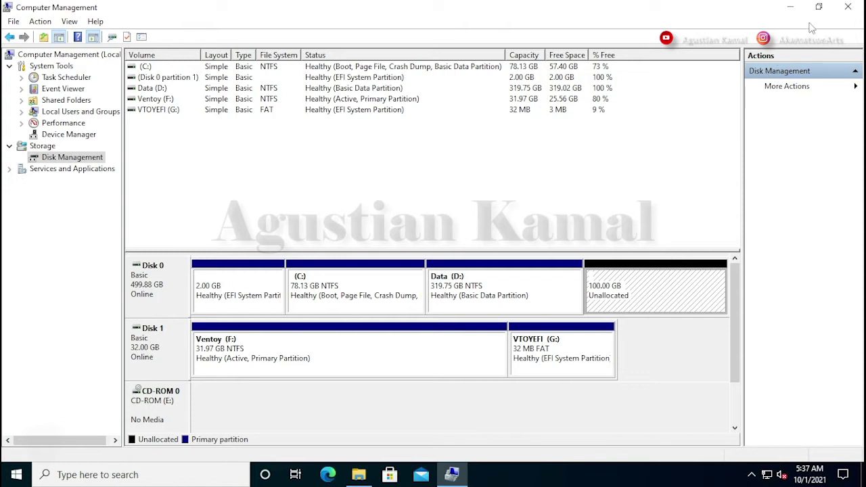
{"action": "left_click", "coordinate": [846, 9]}
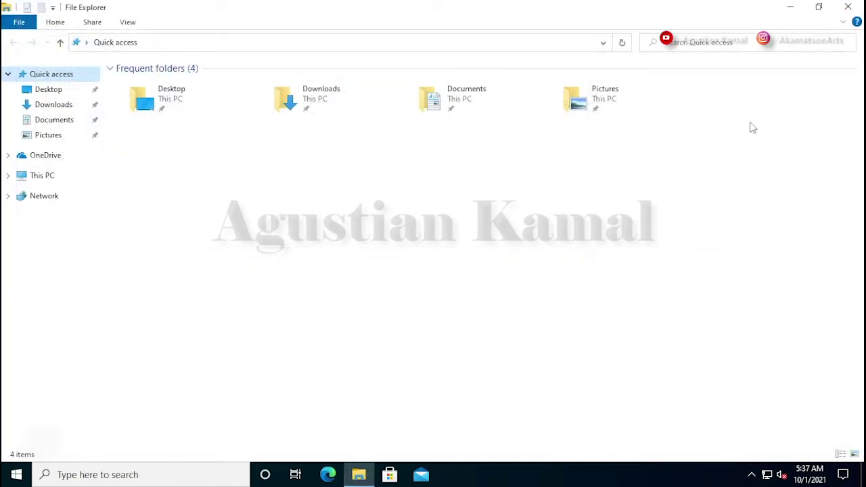
- Confirm the Ventoy (F:) drive holds the openSUSE Tumbleweed DVD ISO, then close File Explorer
{"action": "left_click", "coordinate": [510, 233]}
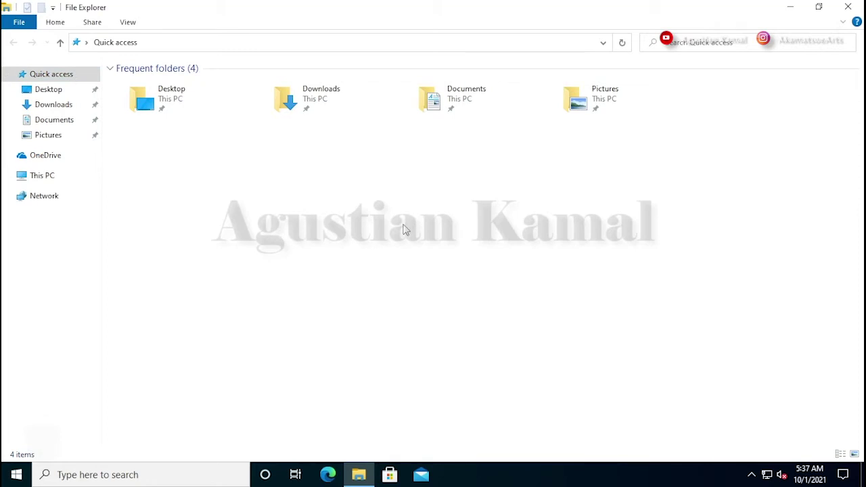
{"action": "left_click", "coordinate": [45, 177]}
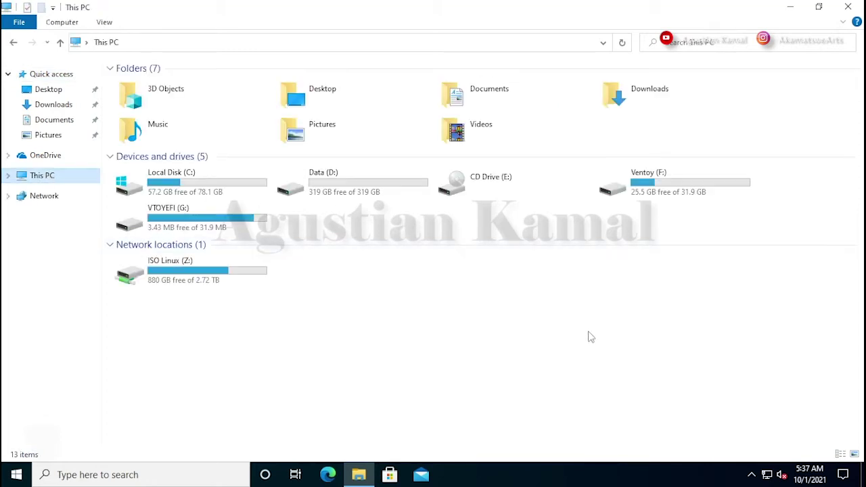
{"action": "left_click", "coordinate": [537, 345]}
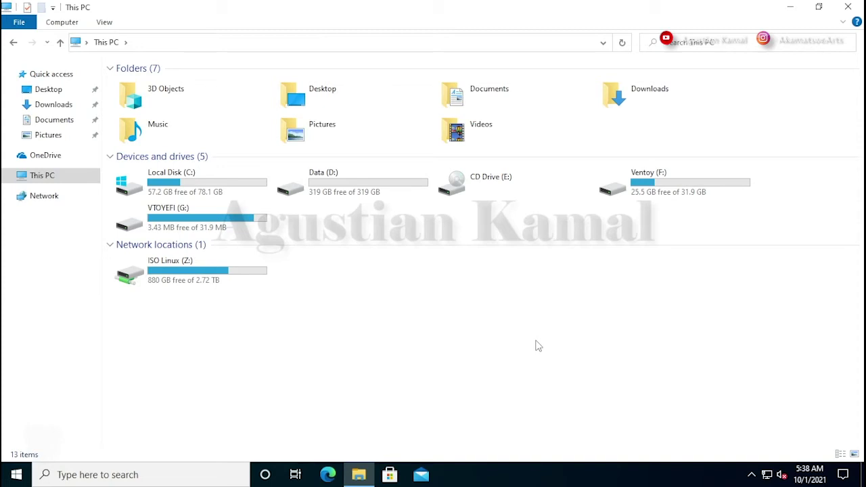
{"action": "double_click", "coordinate": [687, 188]}
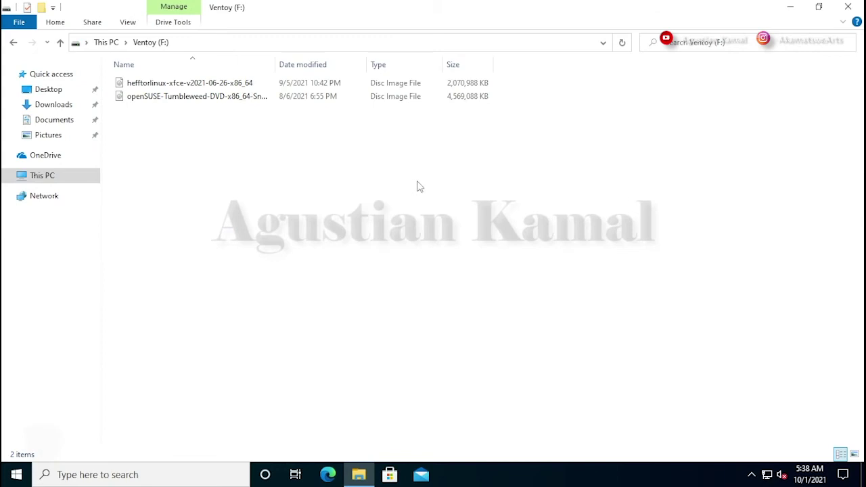
{"action": "left_click", "coordinate": [247, 100]}
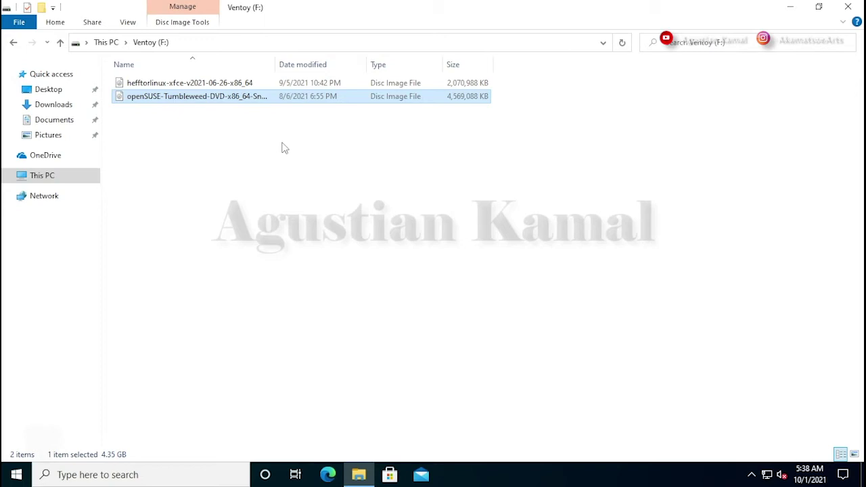
{"action": "left_click", "coordinate": [283, 213]}
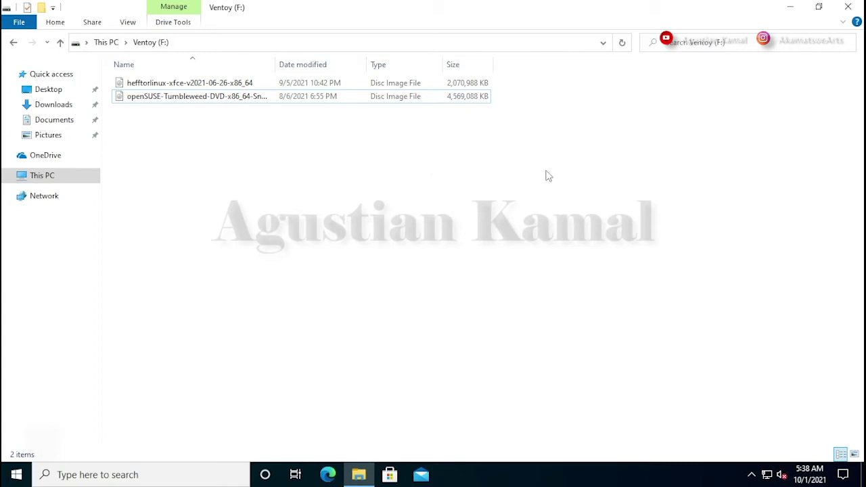
{"action": "left_click", "coordinate": [847, 6]}
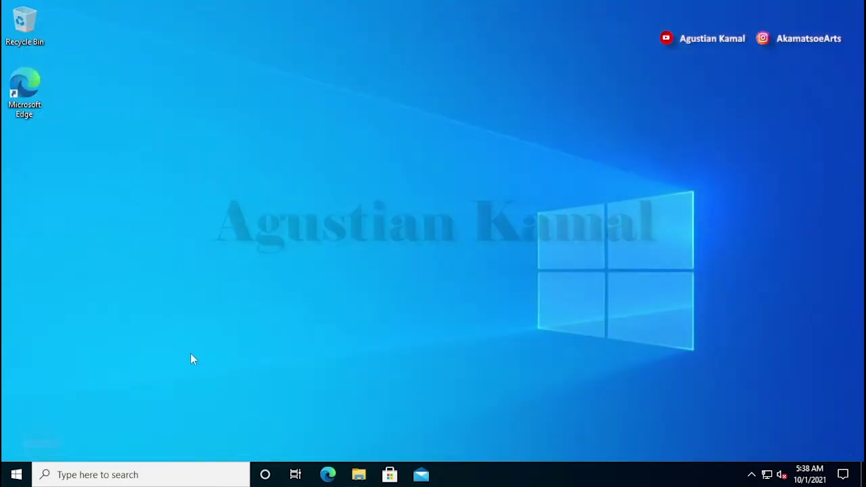
- Restart Windows 10 from the Start menu's power options
{"action": "left_click", "coordinate": [13, 475]}
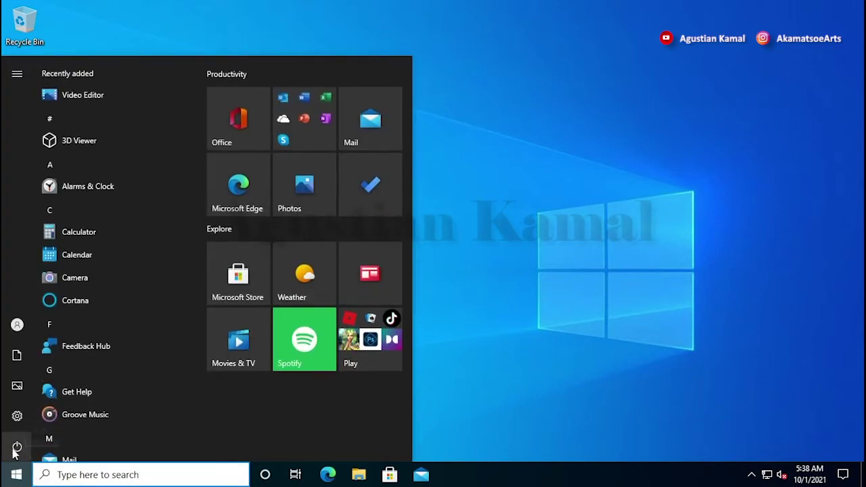
{"action": "left_click", "coordinate": [17, 447]}
{"action": "left_click", "coordinate": [34, 417]}
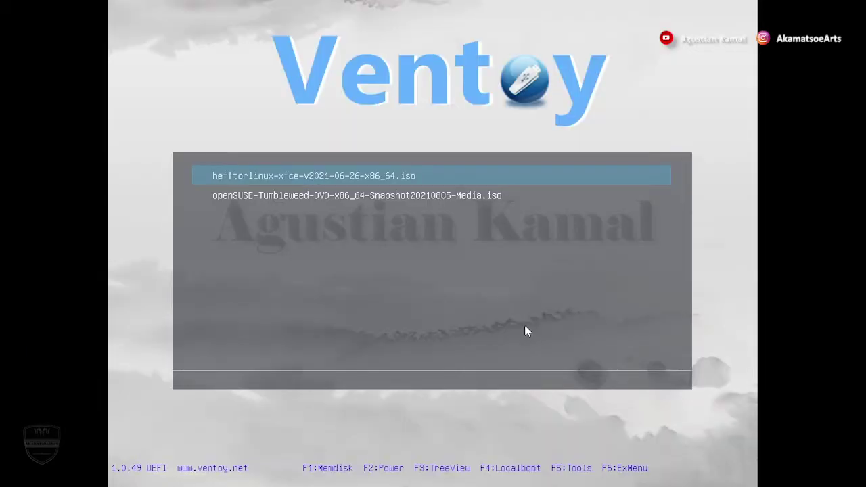
- Boot the openSUSE Tumbleweed ISO from the Ventoy menu
{"action": "key", "text": "Down"}
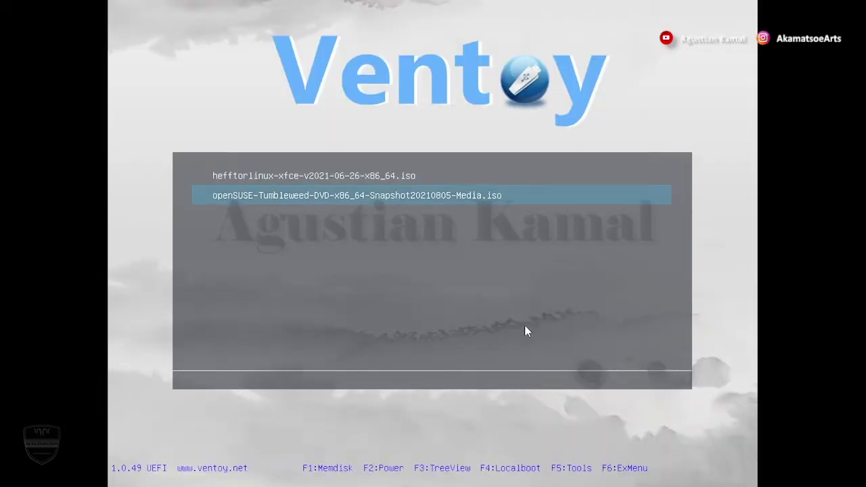
{"action": "key", "text": "Up"}
{"action": "key", "text": "Down"}
{"action": "key", "text": "Up"}
{"action": "key", "text": "Down"}
{"action": "key", "text": "Up"}
{"action": "key", "text": "Down"}
{"action": "key", "text": "Up"}
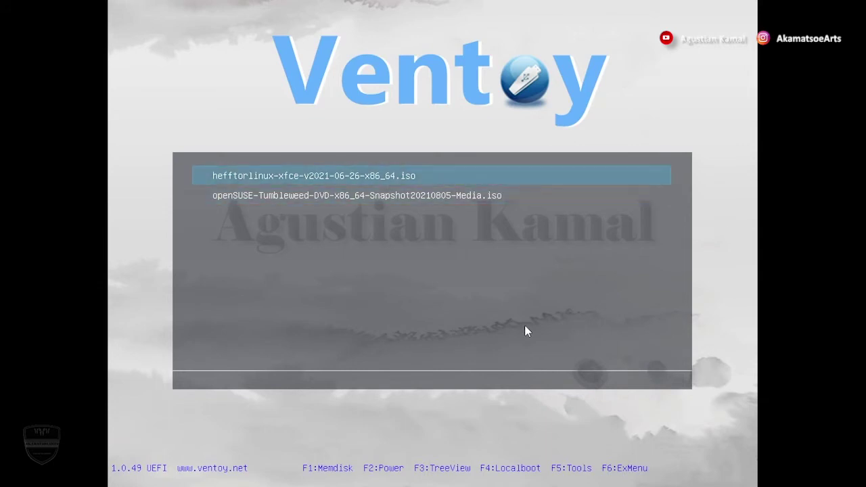
{"action": "key", "text": "Down"}
{"action": "key", "text": "Up"}
{"action": "key", "text": "Down"}
{"action": "key", "text": "Up"}
{"action": "key", "text": "Down"}
{"action": "key", "text": "Up"}
{"action": "key", "text": "Down"}
{"action": "key", "text": "Up"}
{"action": "key", "text": "Down"}
{"action": "key", "text": "Up"}
{"action": "key", "text": "Down"}
{"action": "key", "text": "Up"}
{"action": "key", "text": "Down"}
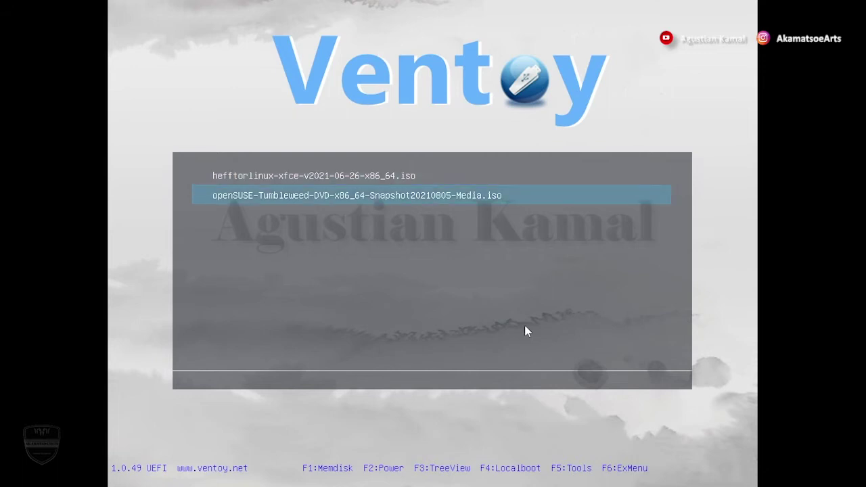
{"action": "key", "text": "Return"}
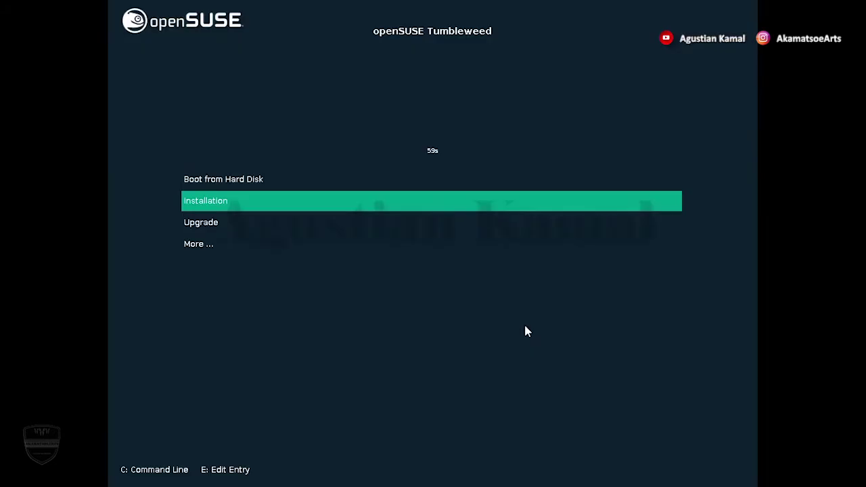
- Start the Installation entry in the GRUB boot menu
{"action": "key", "text": "Down"}
{"action": "key", "text": "Up"}
{"action": "key", "text": "Return"}
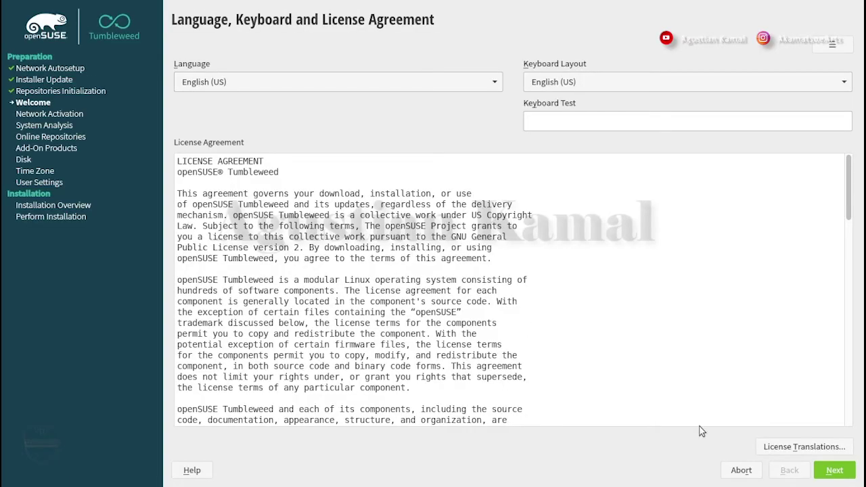
- Accept English (US) language and keyboard plus the license, and continue to system probing
{"action": "left_click", "coordinate": [832, 472]}
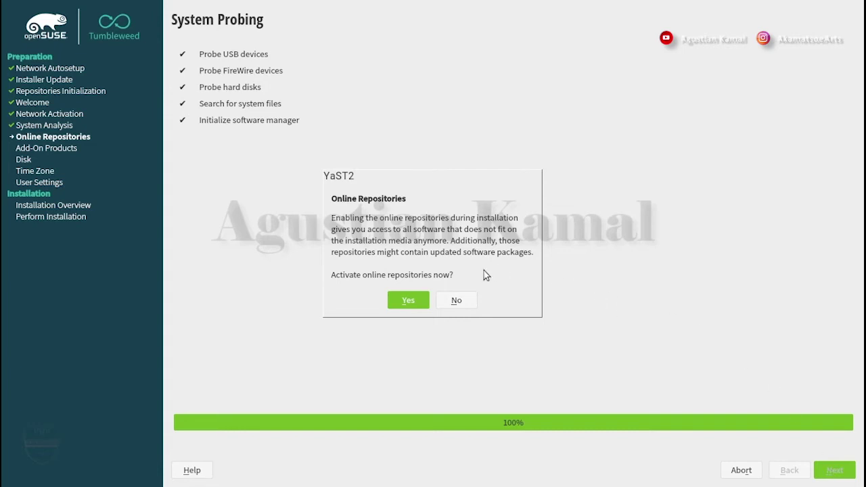
- Activate online repositories, keeping Main Update, OSS and NON-OSS selected
{"action": "left_click", "coordinate": [409, 301]}
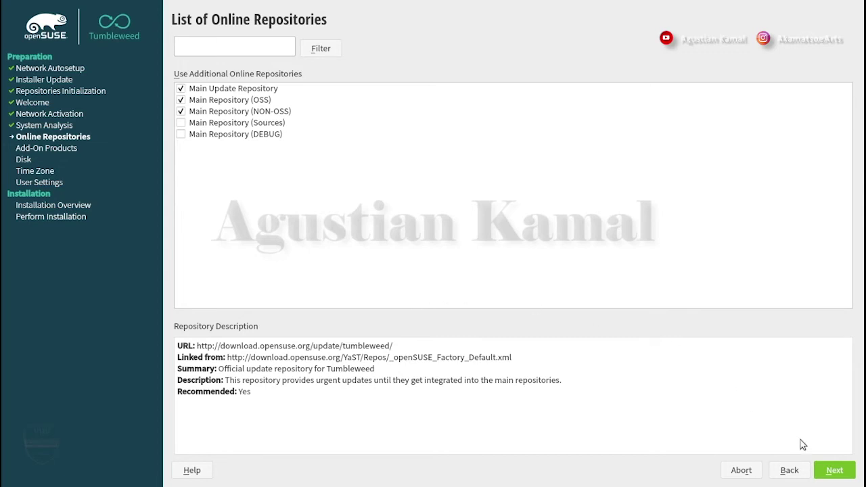
{"action": "left_click", "coordinate": [835, 470]}
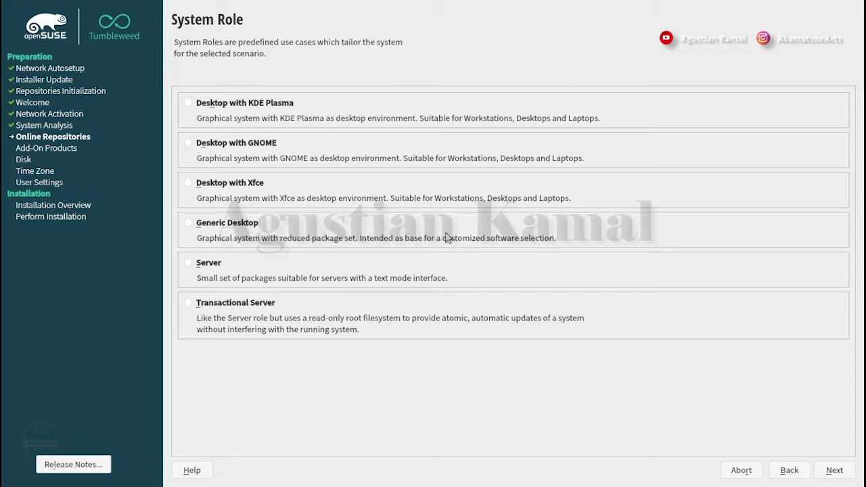
- Choose the Desktop with GNOME role and start the Expert Partitioner from existing partitions
{"action": "left_click", "coordinate": [189, 145]}
{"action": "left_click", "coordinate": [834, 472]}
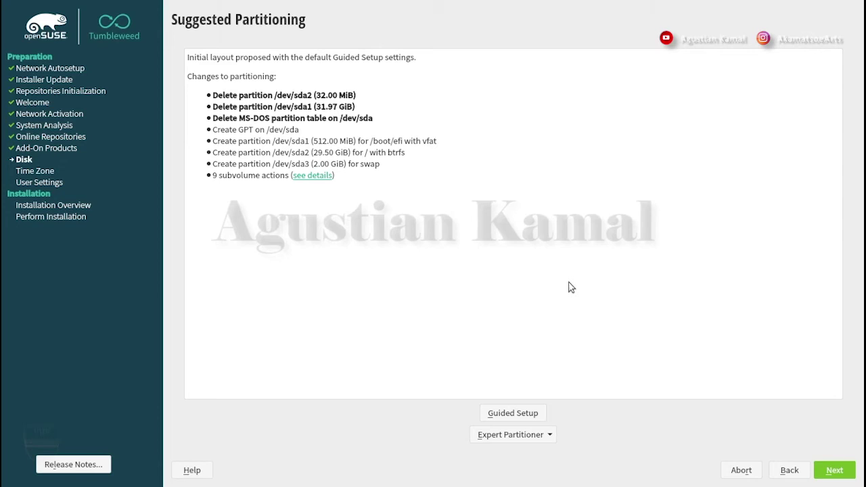
{"action": "left_click", "coordinate": [546, 435]}
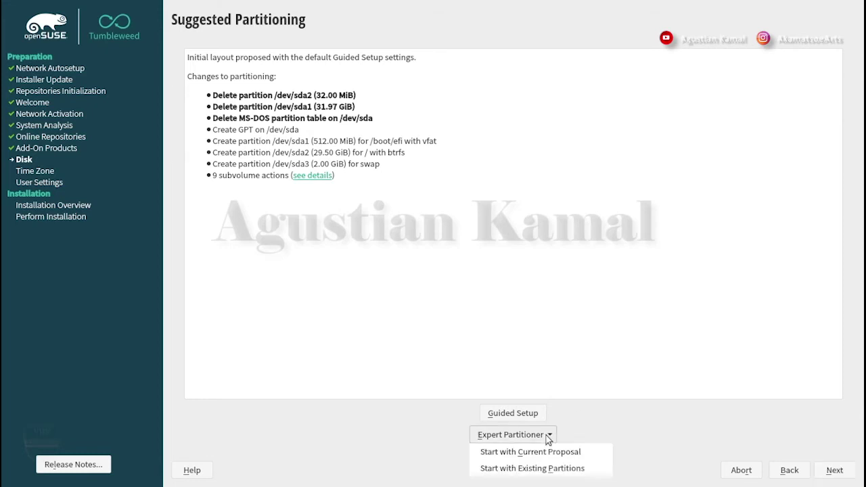
{"action": "left_click", "coordinate": [564, 470]}
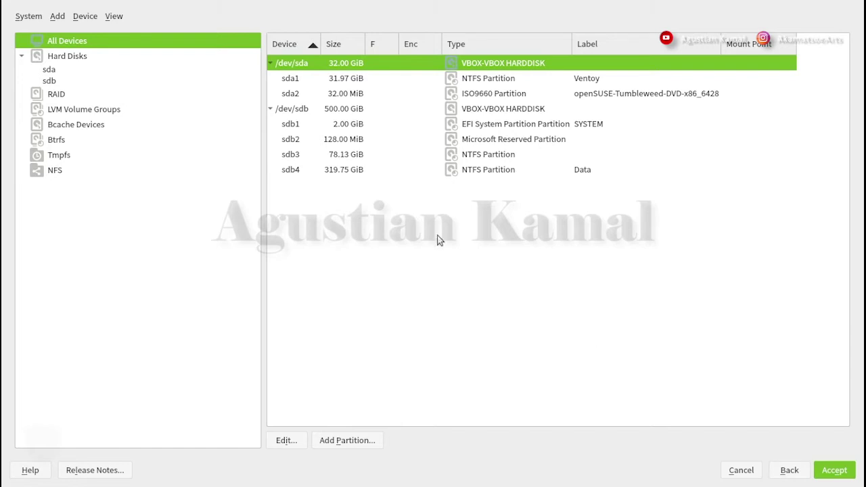
- Select the 500.00 GiB /dev/sdb disk and begin adding a new partition
{"action": "left_click", "coordinate": [306, 111]}
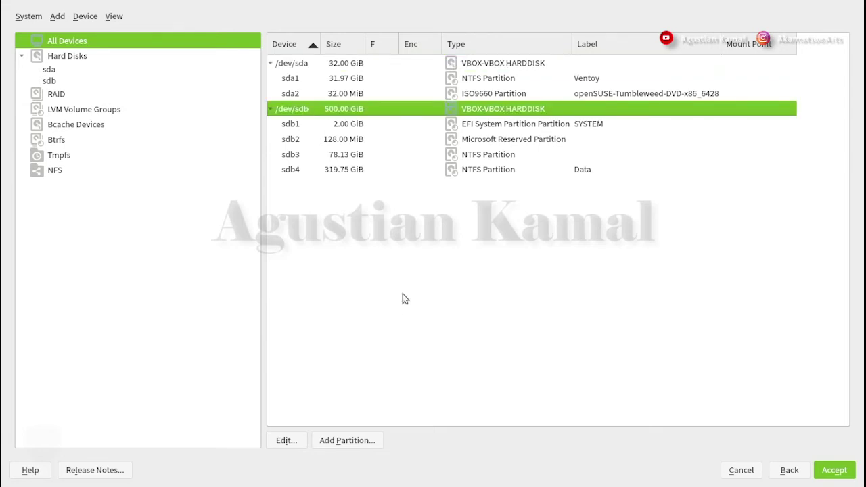
{"action": "left_click", "coordinate": [350, 440]}
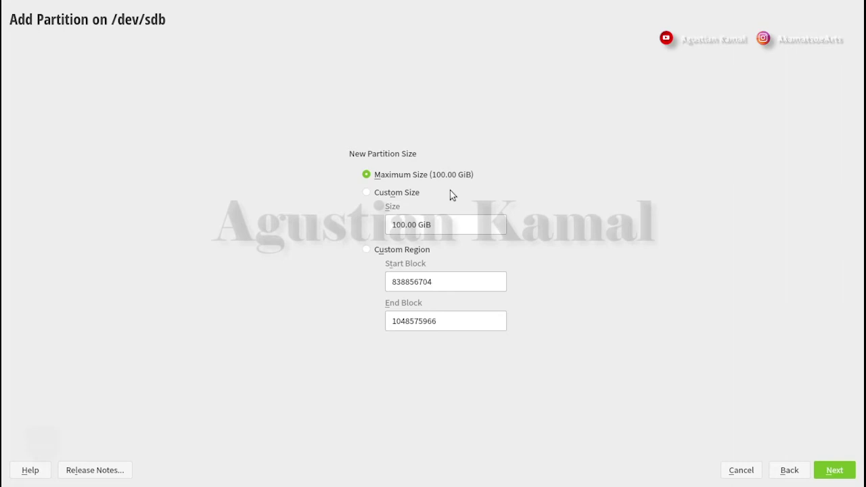
- Create a 4 GiB partition on /dev/sdb with the Swap role, formatted and mounted as swap
{"action": "left_click", "coordinate": [407, 198]}
{"action": "left_click_drag", "start_coordinate": [406, 224], "coordinate": [392, 224]}
{"action": "type", "text": "4"}
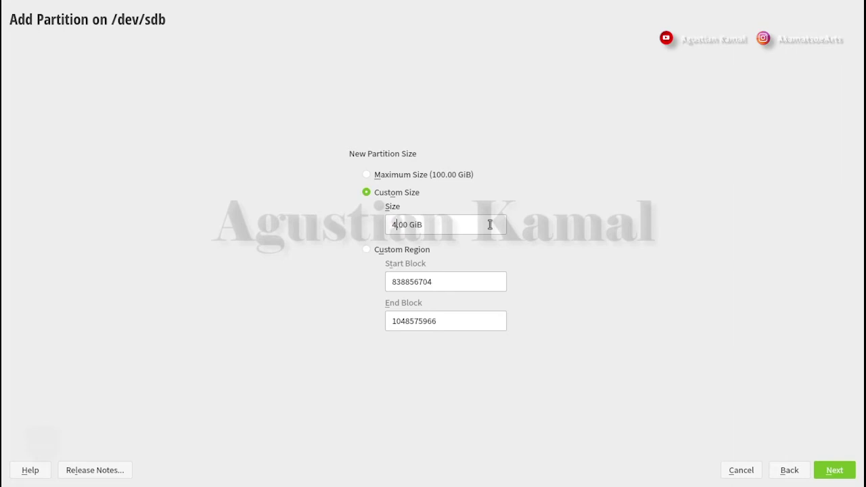
{"action": "left_click", "coordinate": [834, 475]}
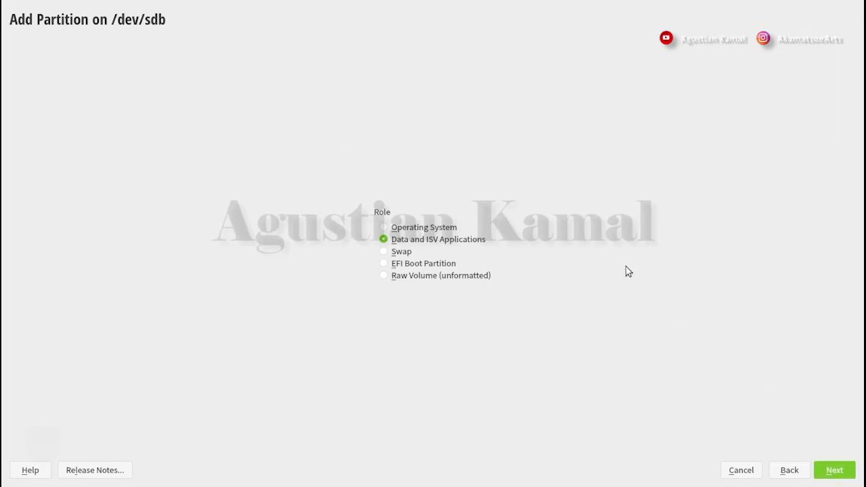
{"action": "left_click", "coordinate": [384, 252]}
{"action": "left_click", "coordinate": [829, 472]}
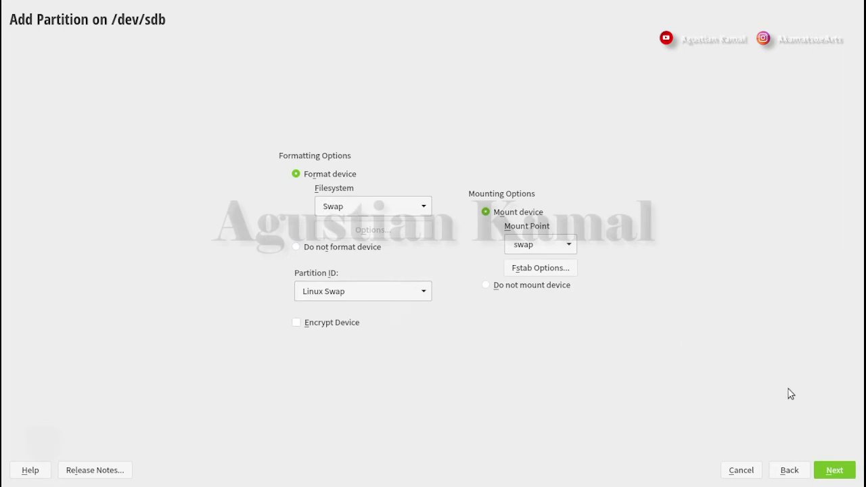
{"action": "left_click", "coordinate": [832, 472]}
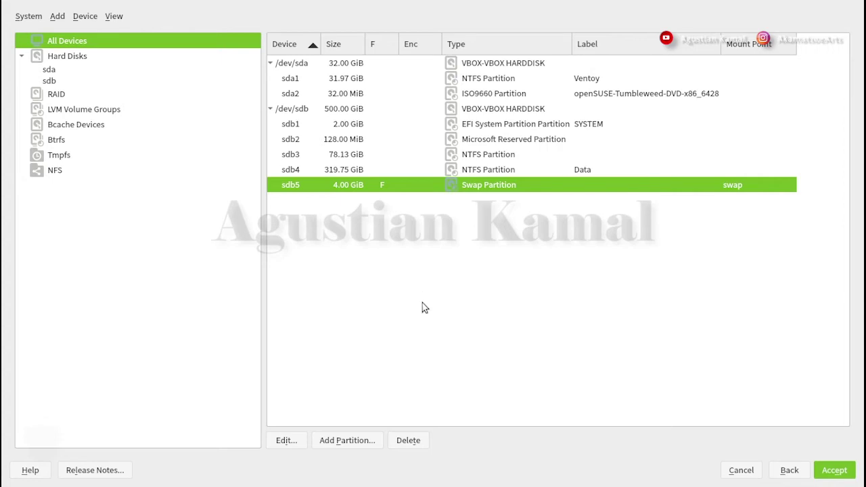
- Begin another /dev/sdb partition, offered the remaining 96.00 GiB as maximum size
{"action": "left_click", "coordinate": [353, 443]}
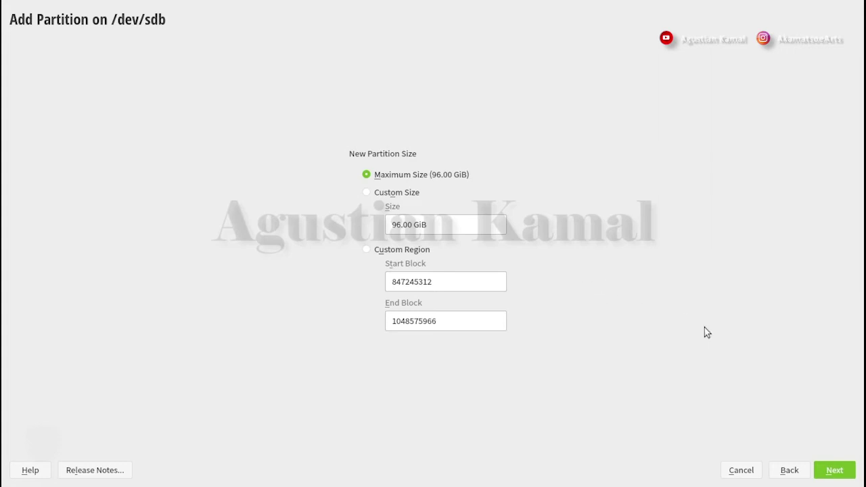
- Keep the maximum 96.00 GiB size and give the new partition the Operating System role
{"action": "left_click", "coordinate": [833, 471]}
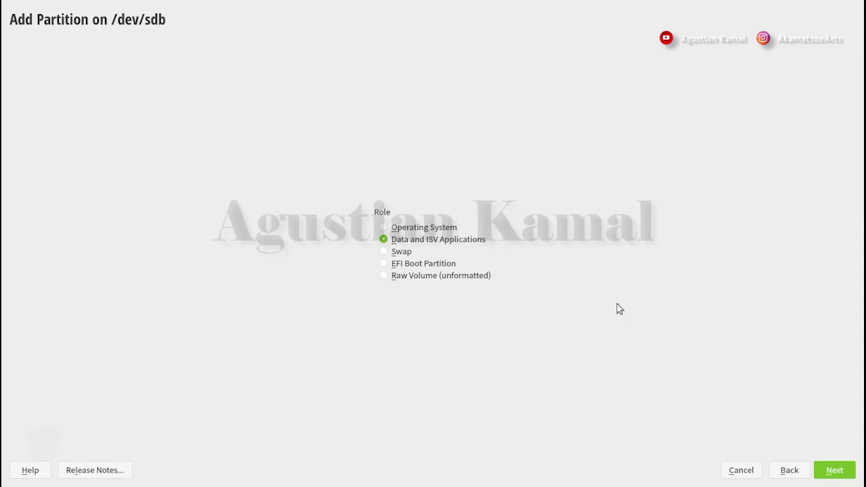
{"action": "left_click", "coordinate": [415, 230]}
{"action": "left_click", "coordinate": [837, 472]}
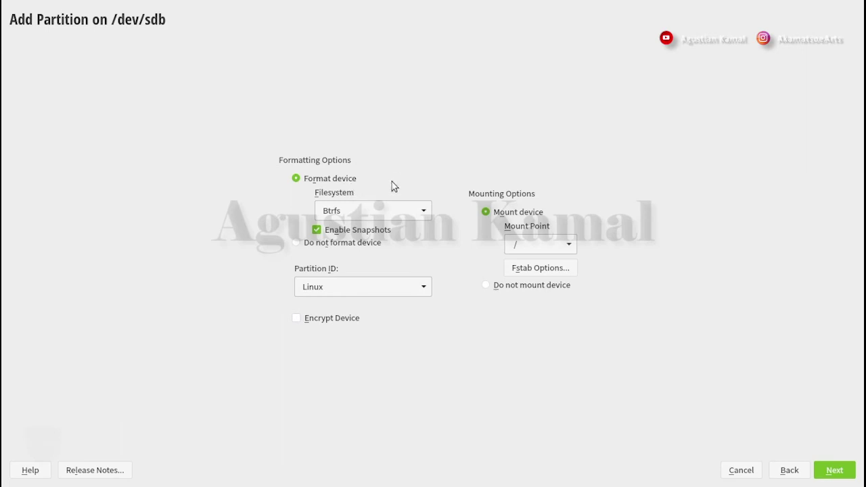
- Change the root partition's filesystem from Btrfs to Ext4, keep mount point /, and create it
{"action": "left_click", "coordinate": [404, 216]}
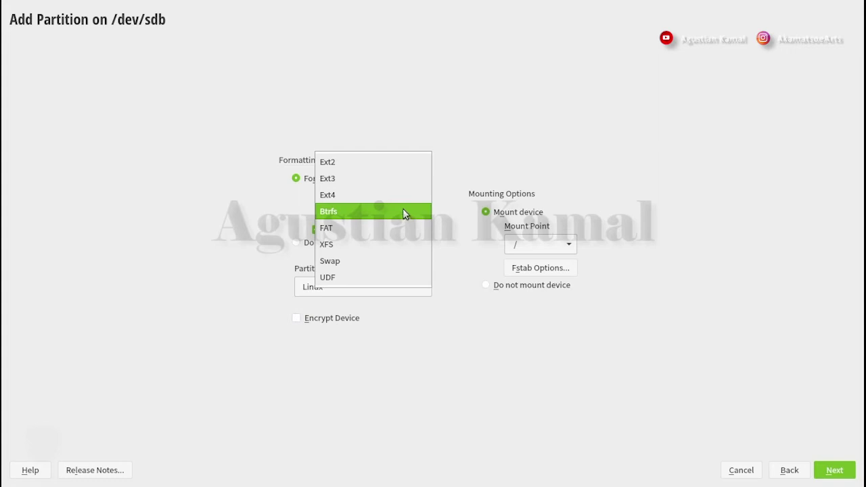
{"action": "left_click", "coordinate": [385, 193]}
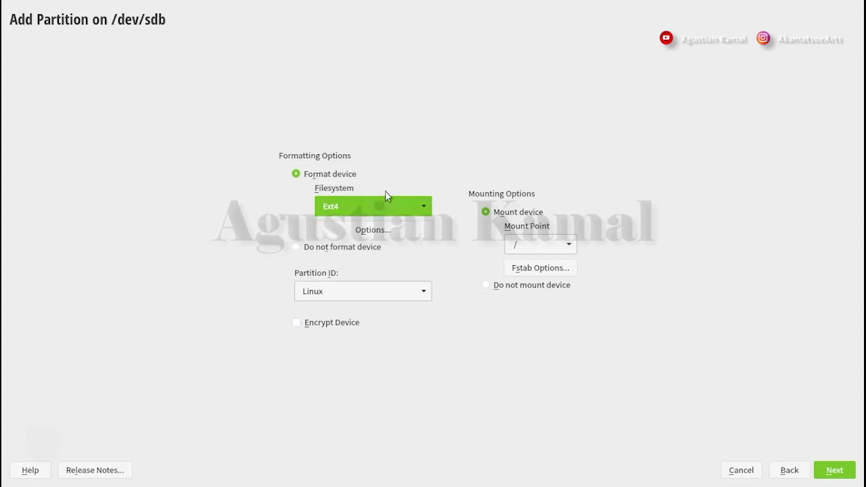
{"action": "left_click", "coordinate": [542, 244]}
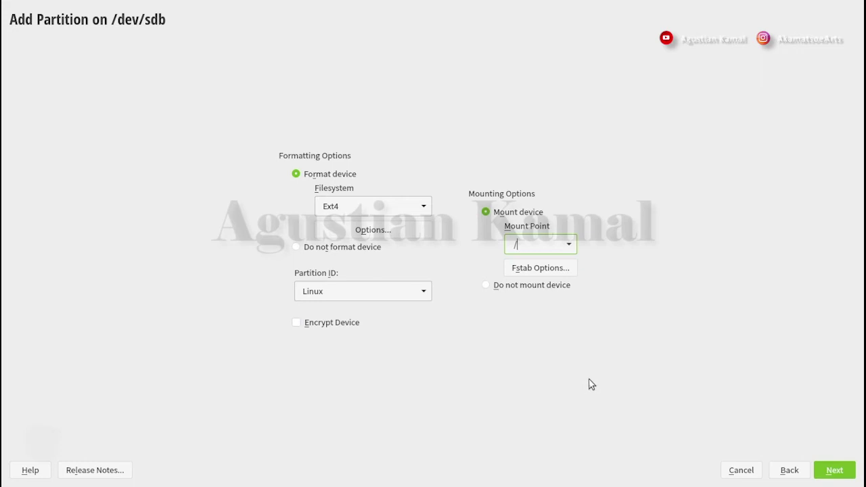
{"action": "left_click", "coordinate": [843, 475]}
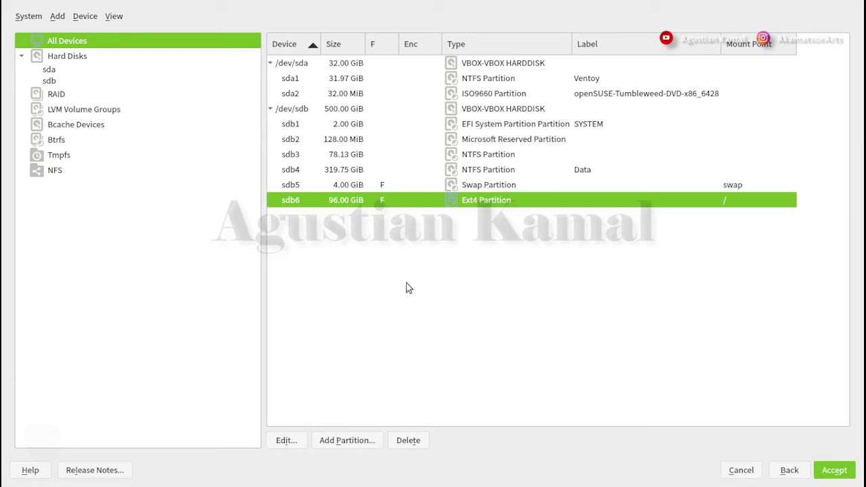
- Select the 2.00 GiB sdb1 EFI System Partition and open its edit page
{"action": "left_click", "coordinate": [391, 126]}
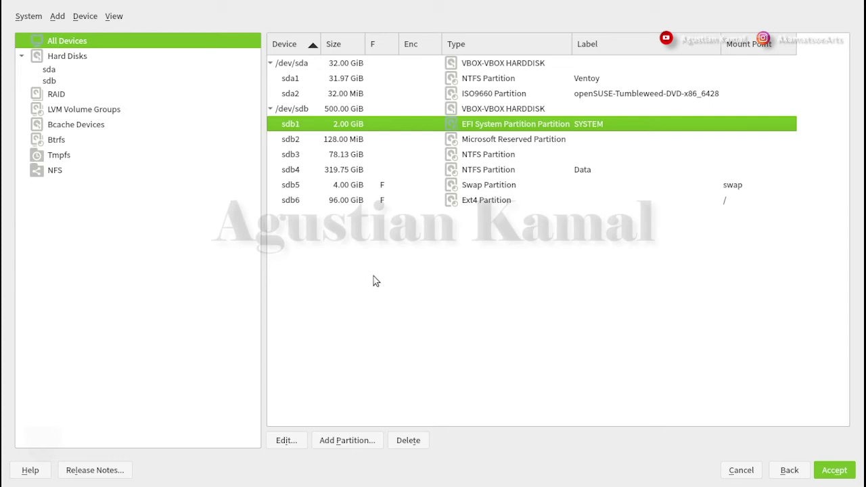
{"action": "left_click", "coordinate": [290, 441]}
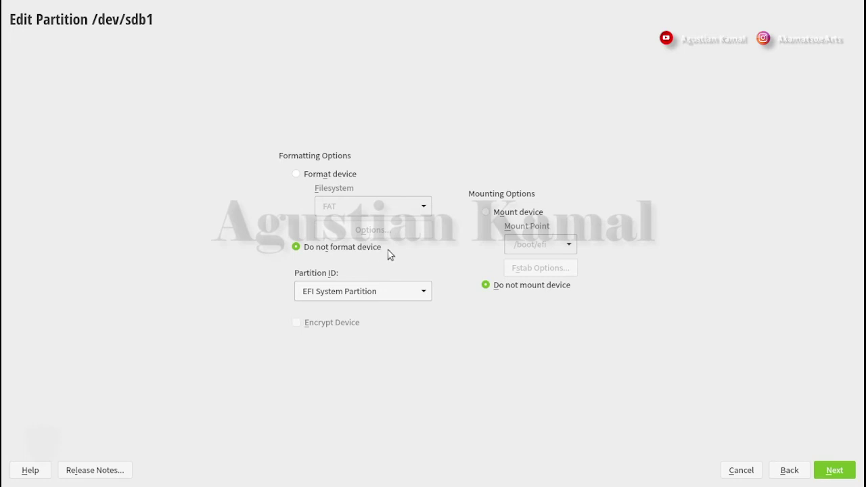
- Mount the sdb1 EFI partition at /boot/efi, leaving it unformatted
{"action": "left_click", "coordinate": [502, 215]}
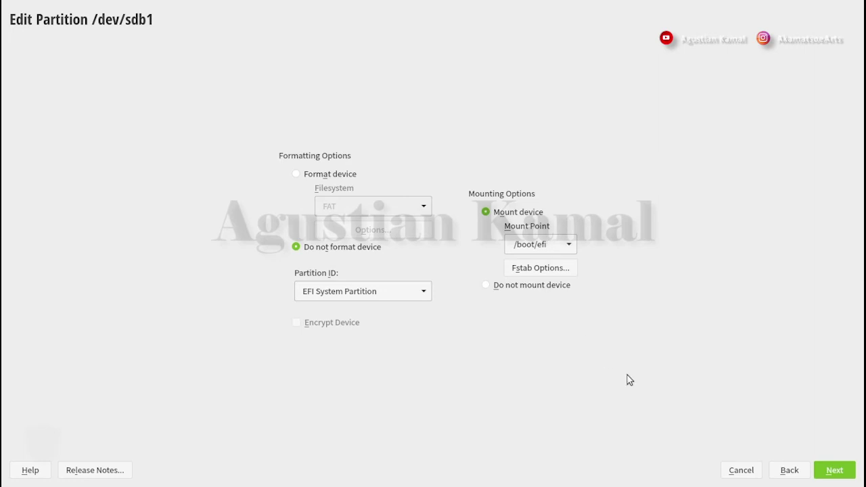
{"action": "left_click", "coordinate": [833, 472]}
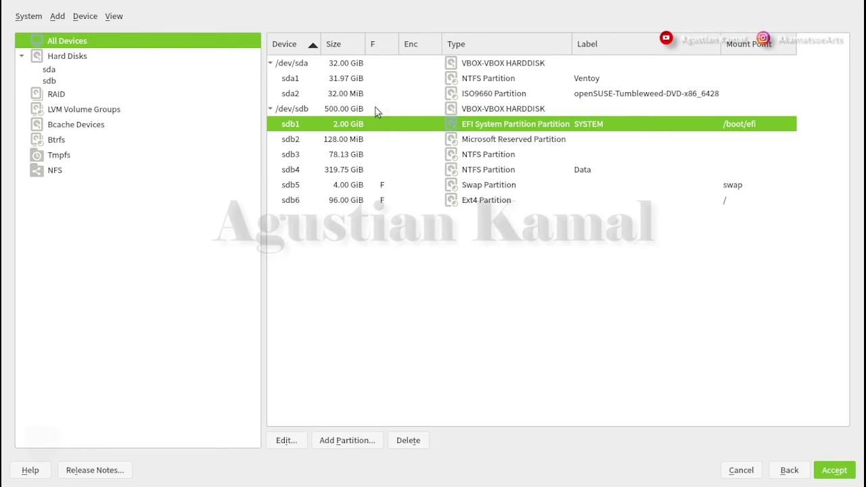
- Review the new 4.00 GiB swap sdb5 and 96.00 GiB Ext4 root sdb6, then accept the layout
{"action": "left_click", "coordinate": [393, 184]}
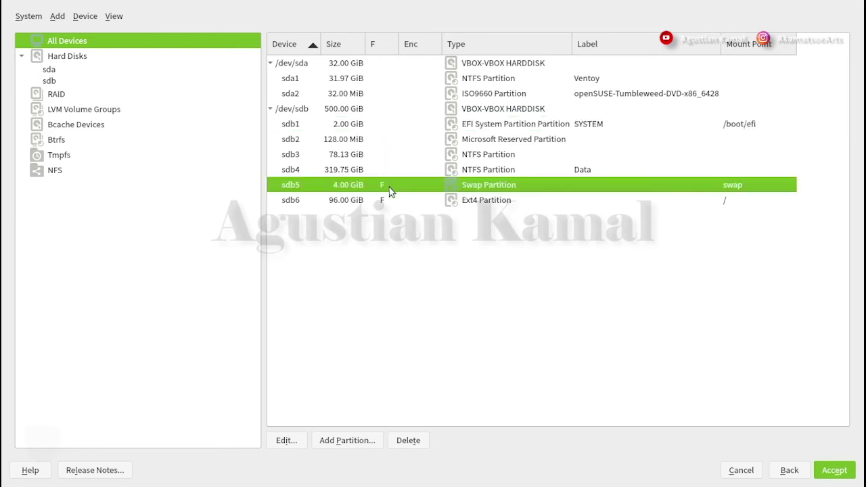
{"action": "left_click", "coordinate": [385, 201]}
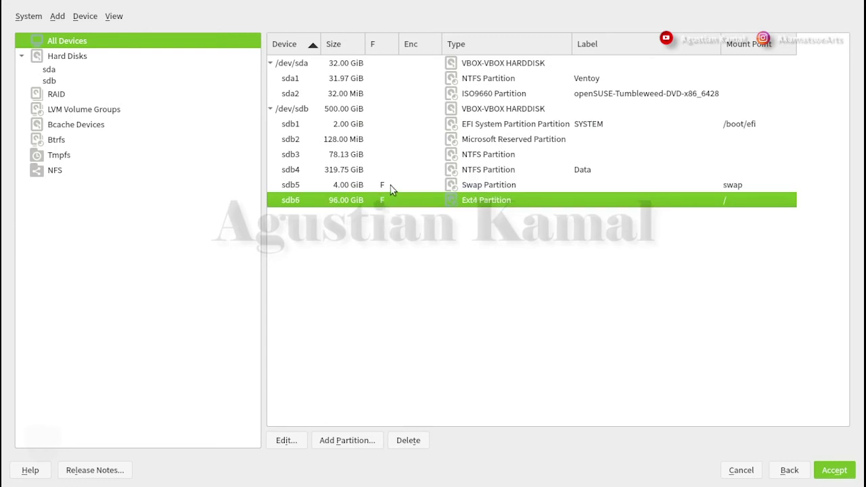
{"action": "left_click", "coordinate": [392, 188]}
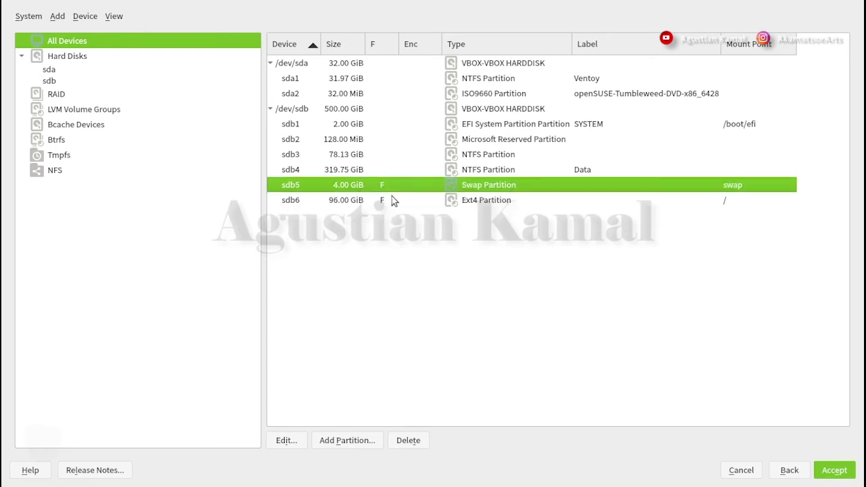
{"action": "left_click", "coordinate": [392, 200]}
{"action": "left_click", "coordinate": [393, 189]}
{"action": "left_click", "coordinate": [391, 197]}
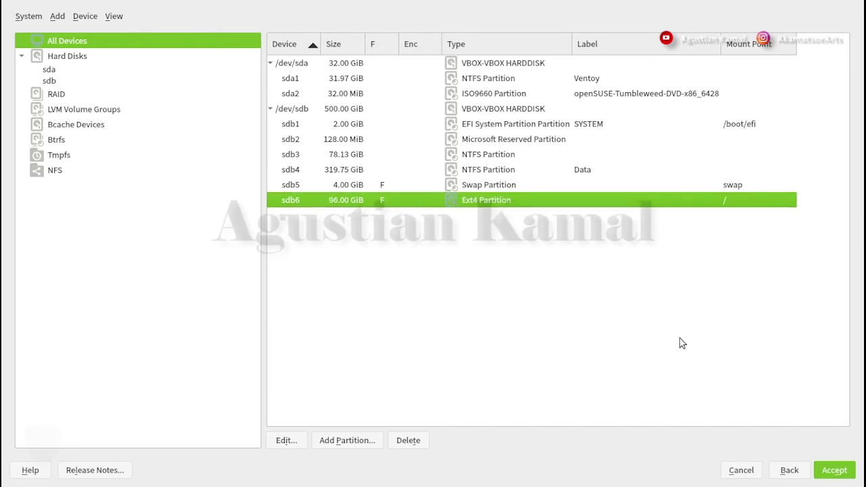
{"action": "left_click", "coordinate": [837, 472]}
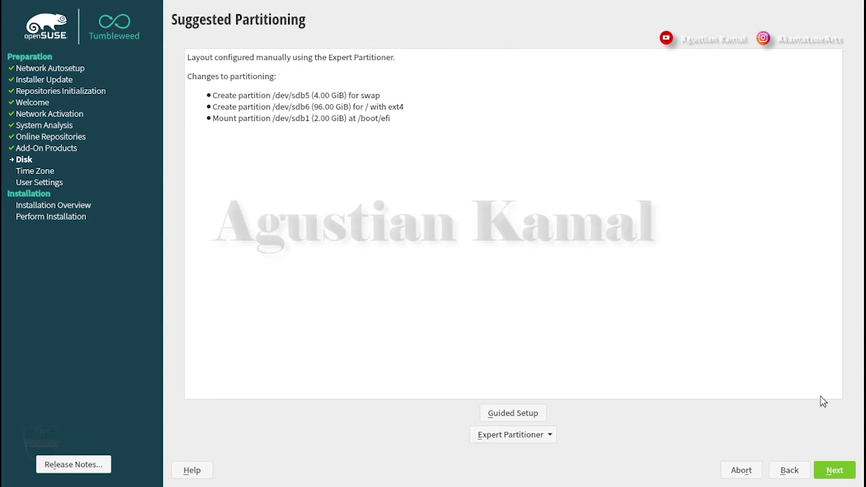
- Confirm the suggested partitioning (sdb5 swap, sdb6 ext4 root, sdb1 at /boot/efi) and proceed
{"action": "left_click", "coordinate": [837, 472]}
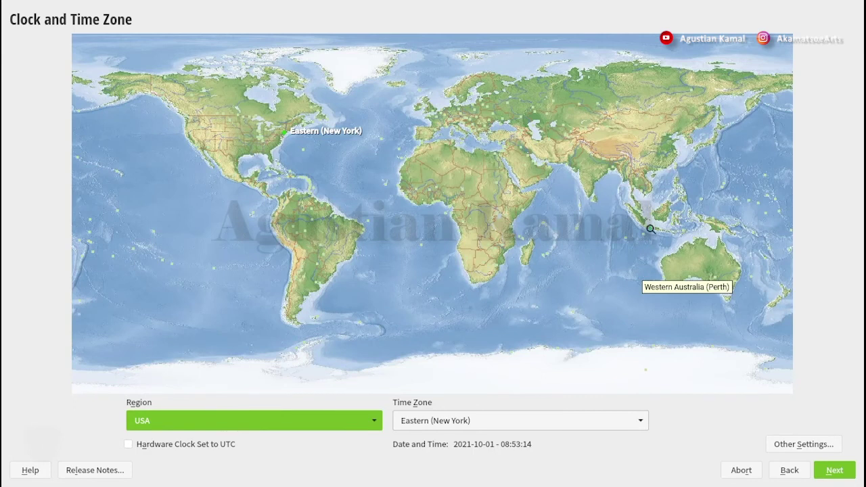
- Choose Jakarta on the world map so the time zone becomes Asia, Jakarta, and continue
{"action": "left_click", "coordinate": [650, 227]}
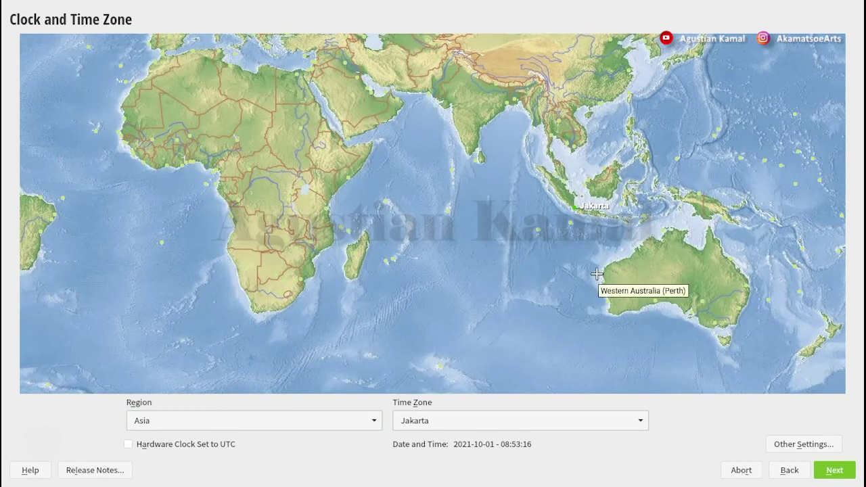
{"action": "left_click", "coordinate": [835, 471]}
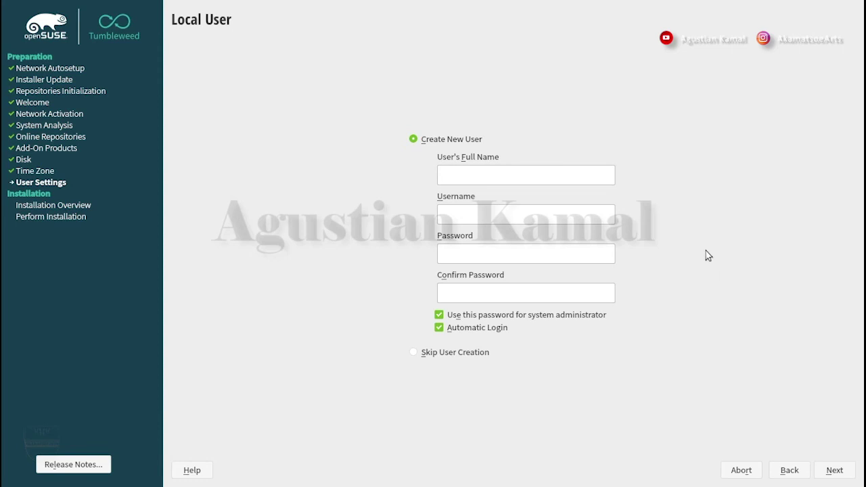
- Enter the local user's full name and the account password twice, then continue
{"action": "left_click", "coordinate": [537, 175]}
{"action": "type", "text": "agustiankamal"}
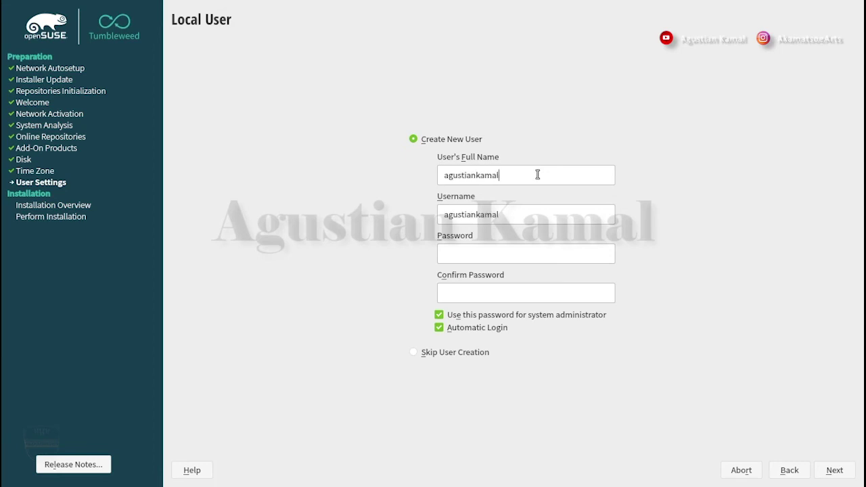
{"action": "left_click", "coordinate": [505, 261]}
{"action": "type", "text": "•••••••"}
{"action": "key", "text": "Tab"}
{"action": "type", "text": "•••••••"}
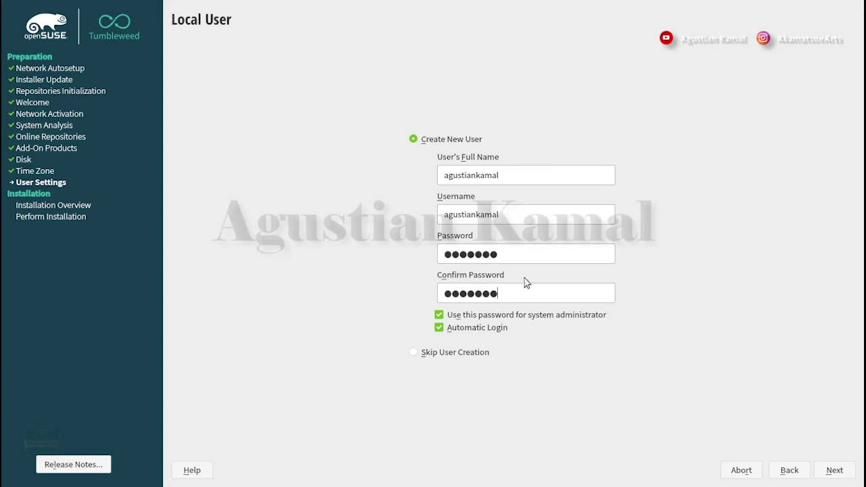
{"action": "left_click", "coordinate": [837, 473]}
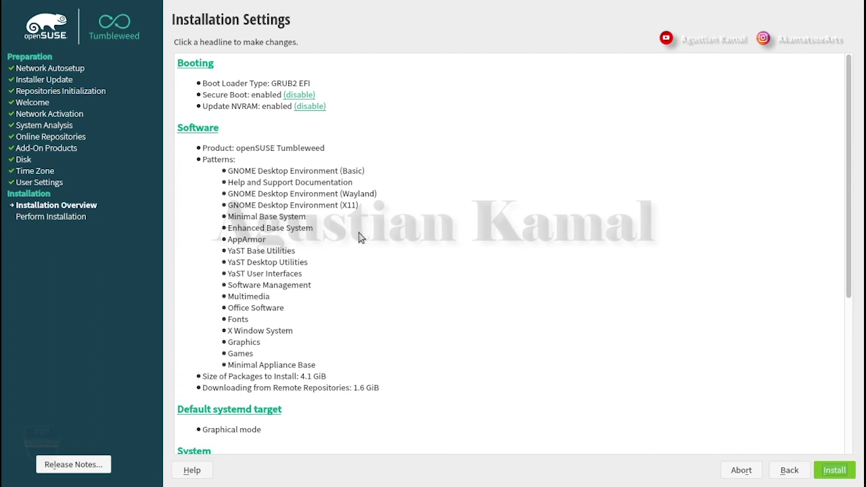
- Review the Installation Settings summary (GRUB2 EFI, 4.1 GiB packages) and choose Install
{"action": "scroll", "coordinate": [359, 237], "scroll_direction": "down", "scroll_amount": 5}
{"action": "scroll", "coordinate": [359, 237], "scroll_direction": "up", "scroll_amount": 5}
{"action": "scroll", "coordinate": [241, 265], "scroll_direction": "down", "scroll_amount": 5}
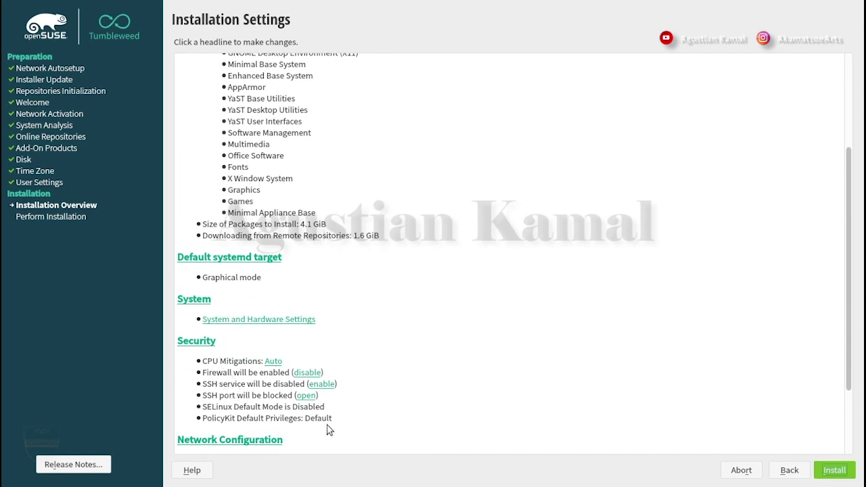
{"action": "scroll", "coordinate": [379, 331], "scroll_direction": "up", "scroll_amount": 5}
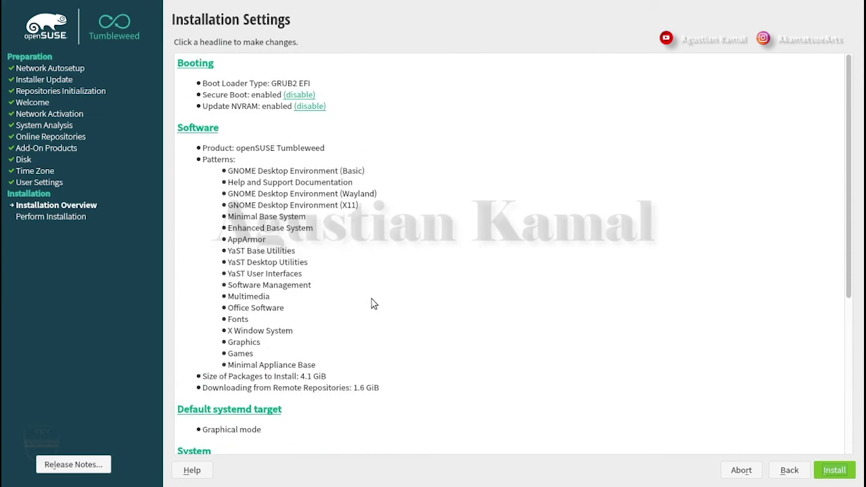
{"action": "scroll", "coordinate": [374, 304], "scroll_direction": "down", "scroll_amount": 8}
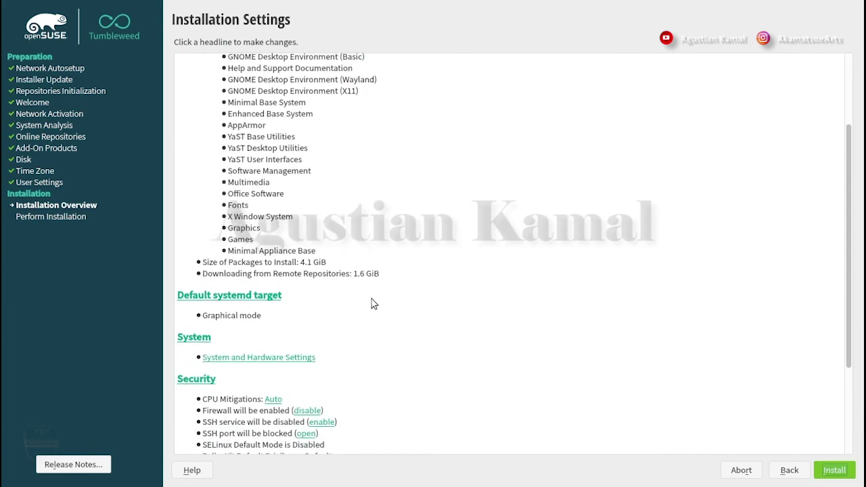
{"action": "scroll", "coordinate": [371, 304], "scroll_direction": "up", "scroll_amount": 8}
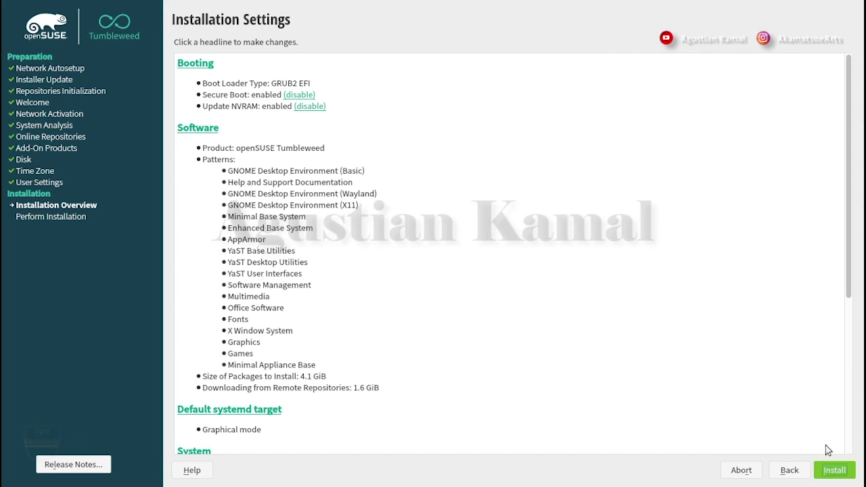
{"action": "left_click", "coordinate": [834, 471]}
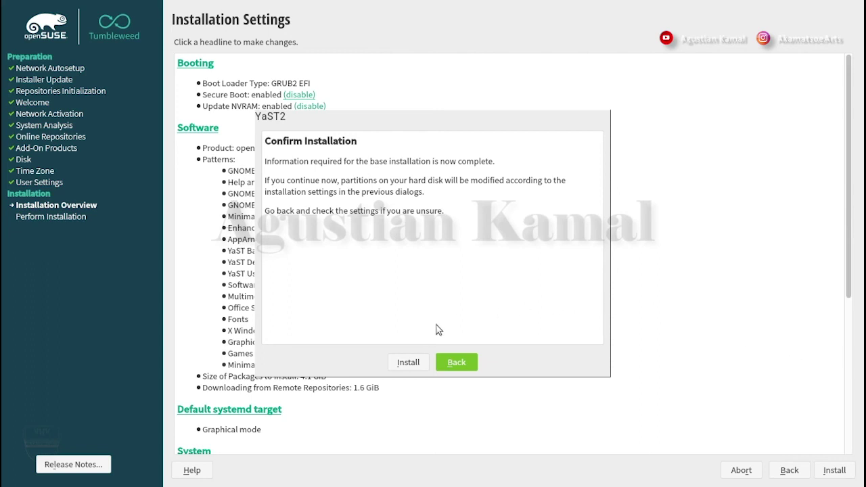
- Confirm the installation so packages are downloaded and installed
{"action": "left_click", "coordinate": [414, 363]}
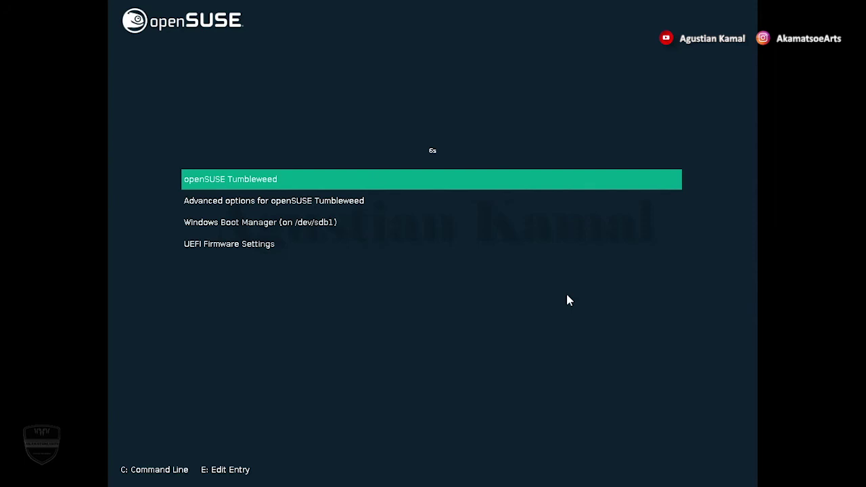
- Confirm the GRUB menu lists openSUSE Tumbleweed, its advanced options, and Windows Boot Manager
{"action": "key", "text": "Down"}
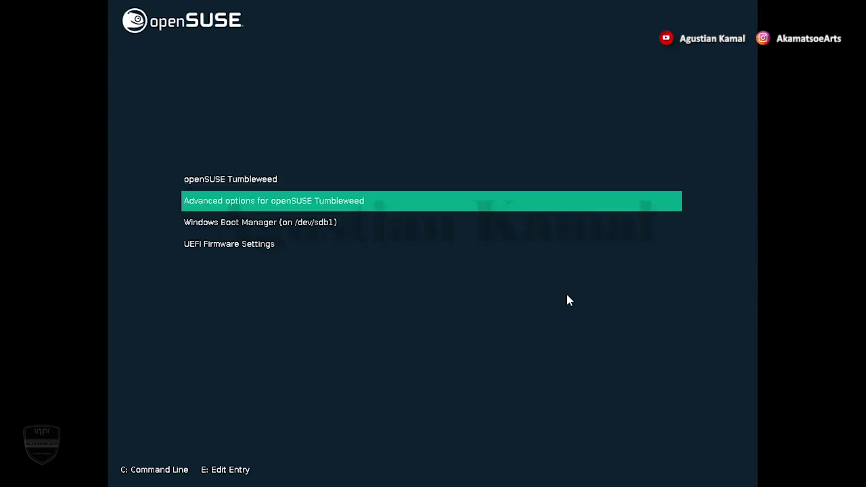
{"action": "key", "text": "Up"}
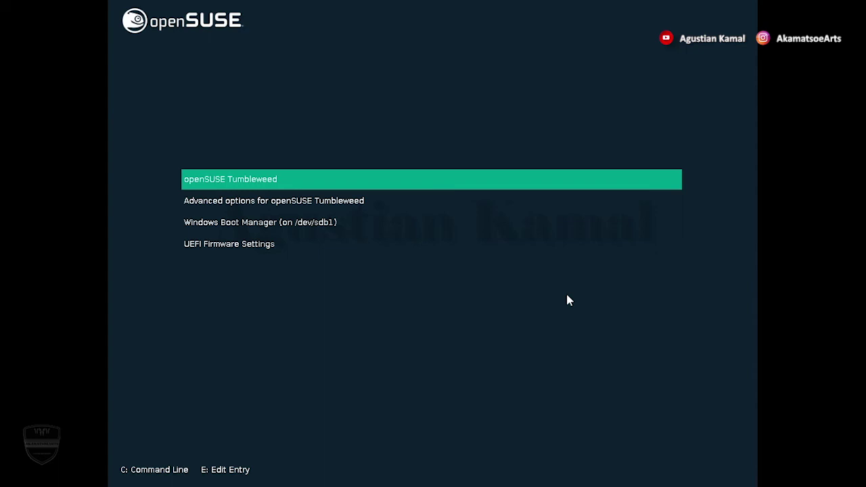
{"action": "key", "text": "Down"}
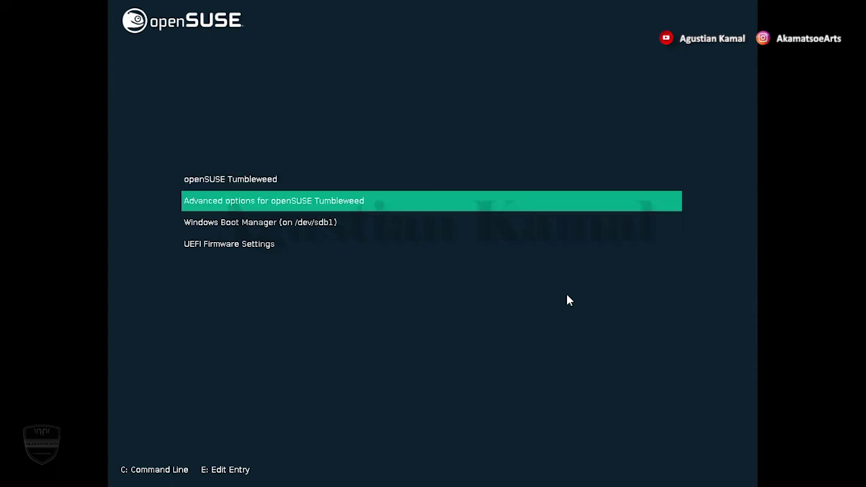
{"action": "key", "text": "Up"}
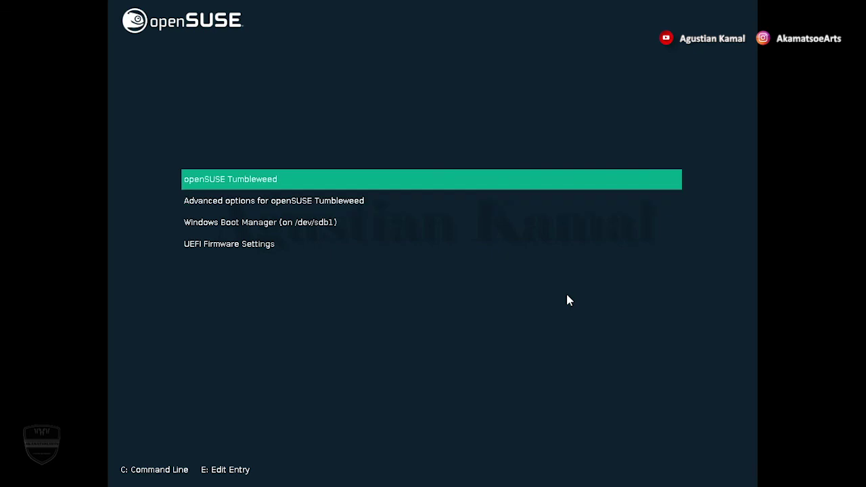
{"action": "key", "text": "Down"}
{"action": "key", "text": "Up"}
{"action": "key", "text": "Down"}
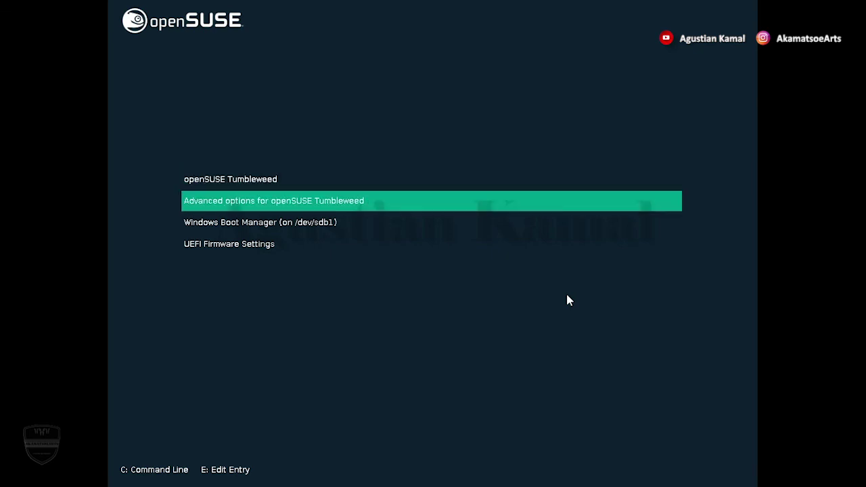
{"action": "key", "text": "Down"}
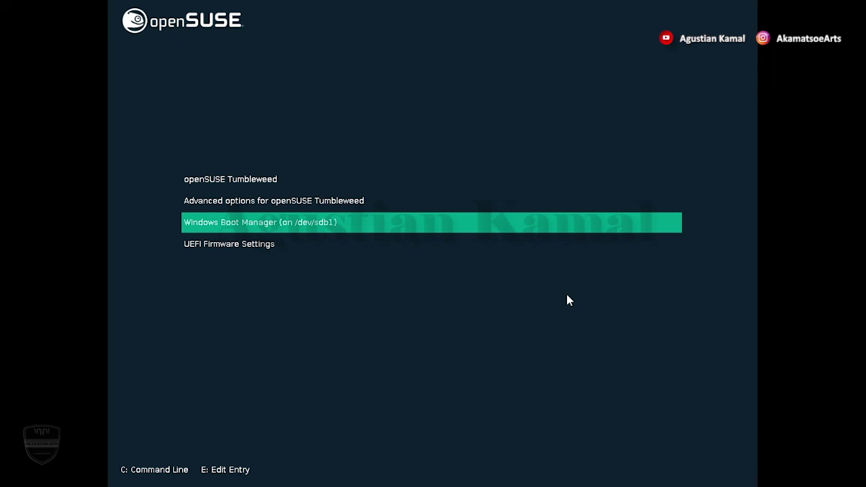
{"action": "key", "text": "Up"}
{"action": "key", "text": "Up"}
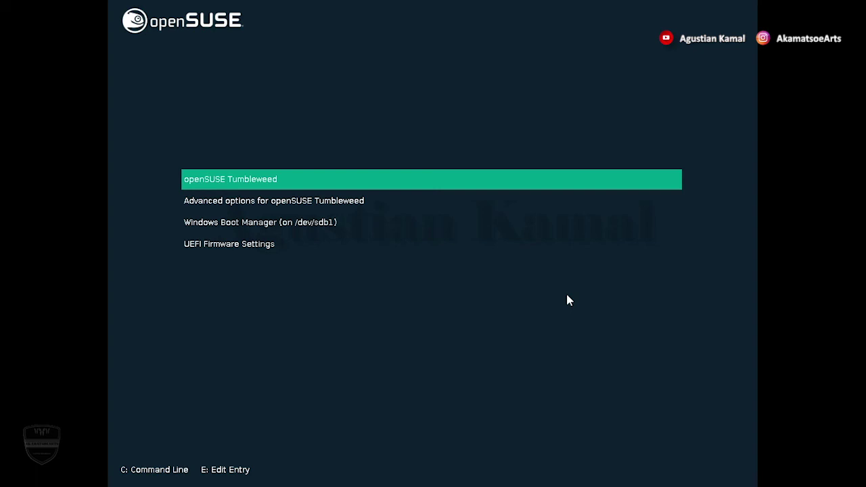
- Boot openSUSE Tumbleweed, then after rebooting start Windows 10 via Windows Boot Manager
{"action": "key", "text": "Return"}
{"action": "key", "text": "Down"}
{"action": "key", "text": "Down"}
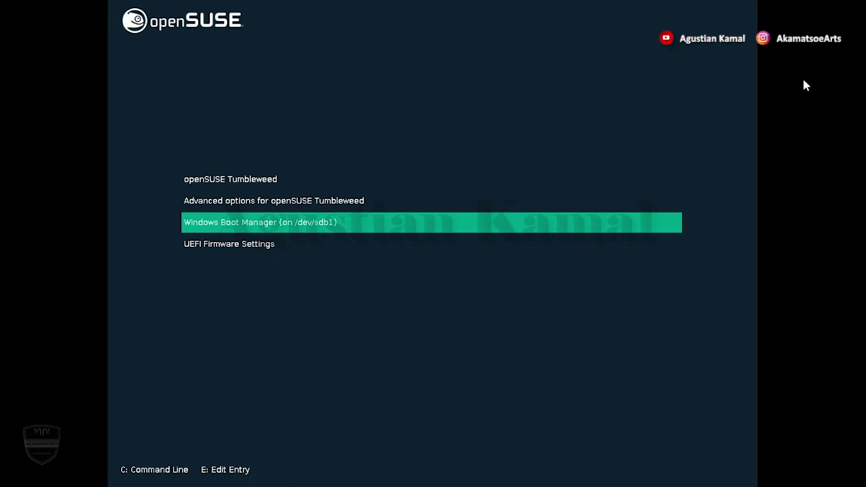
{"action": "key", "text": "Return"}
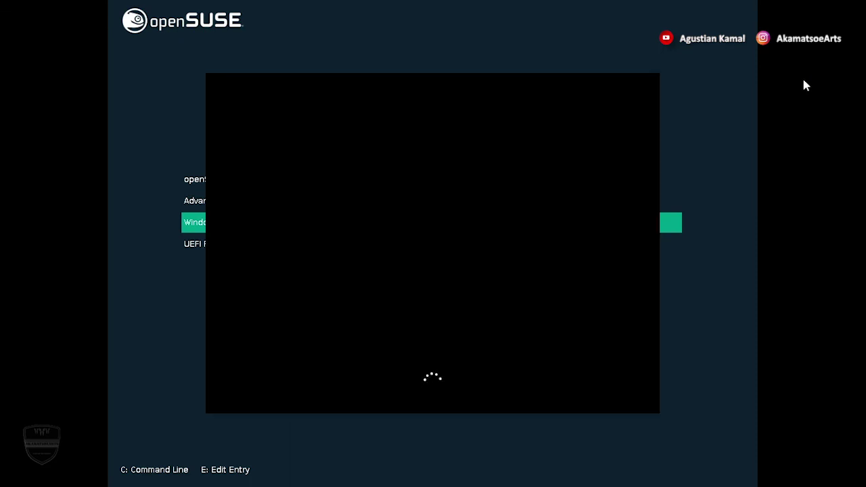